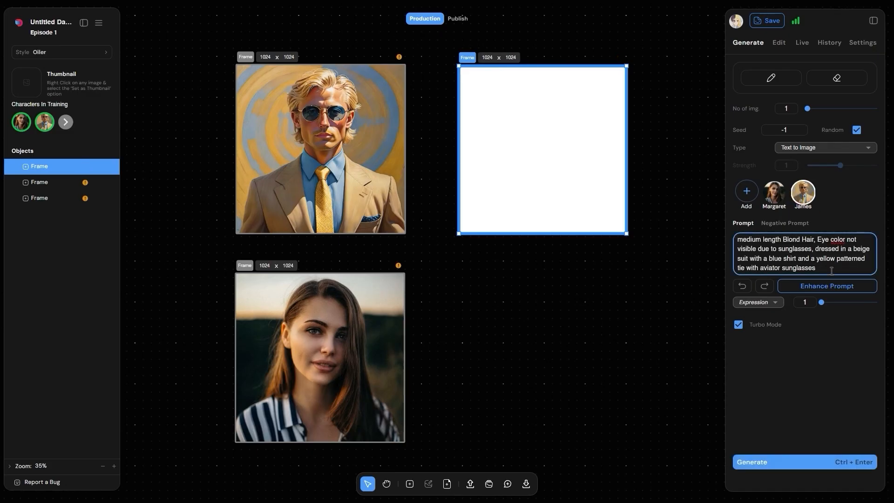
- Extend the suited man's prompt with ", standing in front of his mansion, enter his car", generate the maximum number of images and use the second result
{"action": "type", "text": ", standing in front of his mansion, enter his car"}
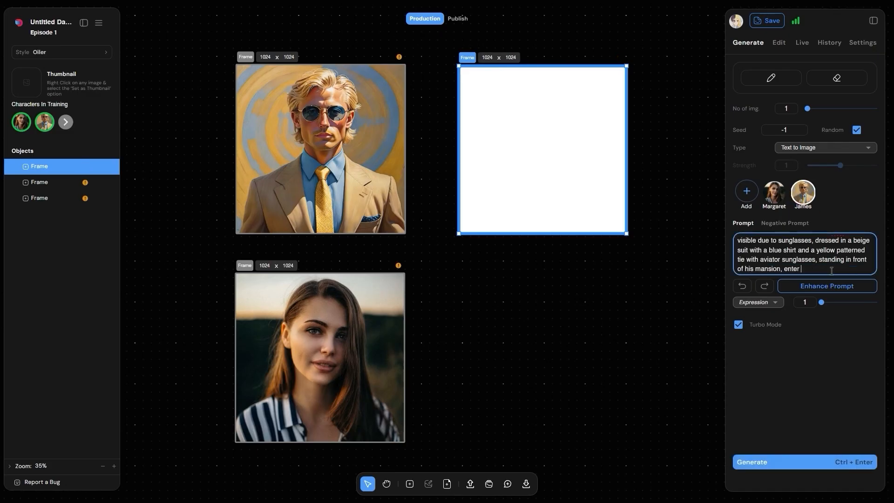
{"action": "left_click_drag", "start_coordinate": [807, 108], "coordinate": [875, 109]}
{"action": "left_click", "coordinate": [852, 462]}
{"action": "left_click", "coordinate": [786, 263]}
{"action": "left_click", "coordinate": [804, 172]}
- Add a frame beside the woman's portrait and generate the maximum number of images of her "in her office, talking to her colleagues"
{"action": "left_click", "coordinate": [409, 484]}
{"action": "left_click", "coordinate": [552, 357]}
{"action": "left_click", "coordinate": [773, 191]}
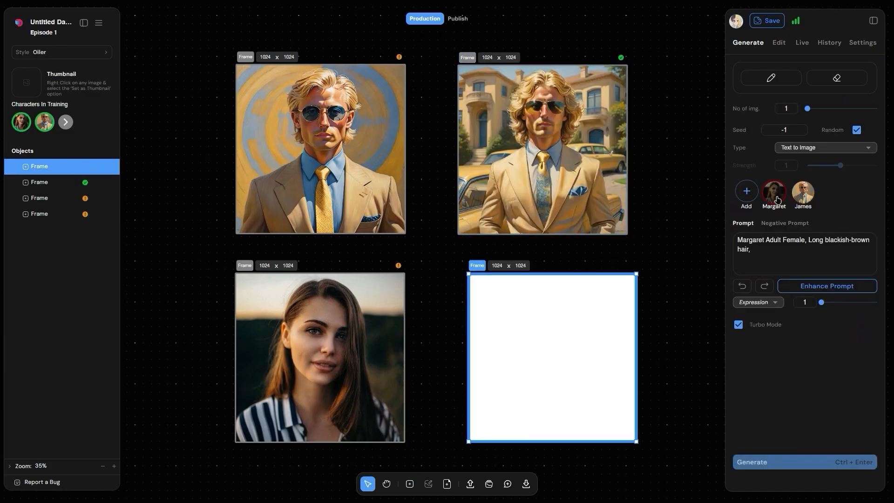
{"action": "left_click", "coordinate": [786, 253]}
{"action": "type", "text": "in her office, talking to her colleagues"}
{"action": "left_click_drag", "start_coordinate": [808, 107], "coordinate": [876, 107]}
{"action": "left_click", "coordinate": [846, 461]}
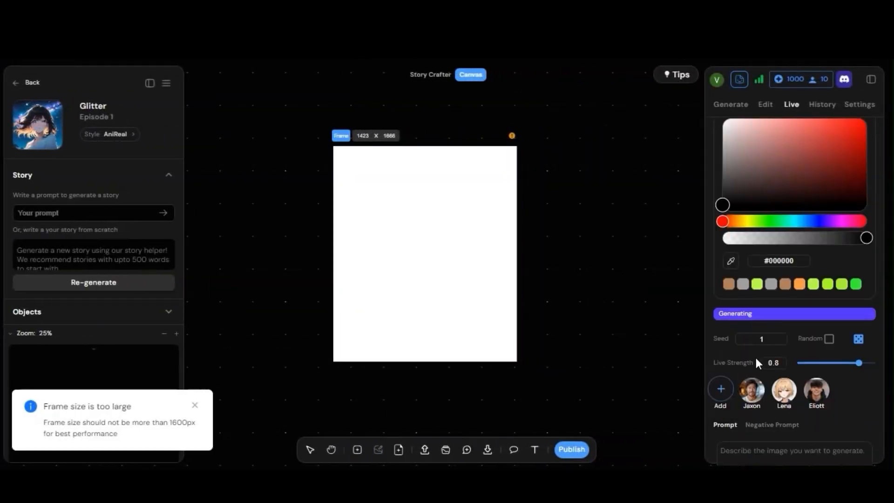
- Paint a rough green-headed figure with a brown vest and grey arms on the blank live frame
{"action": "mouse_move", "coordinate": [377, 153]}
{"action": "left_mouse_down"}
{"action": "mouse_move", "coordinate": [403, 231]}
{"action": "mouse_move", "coordinate": [457, 200]}
{"action": "left_mouse_up"}
{"action": "left_click", "coordinate": [757, 414]}
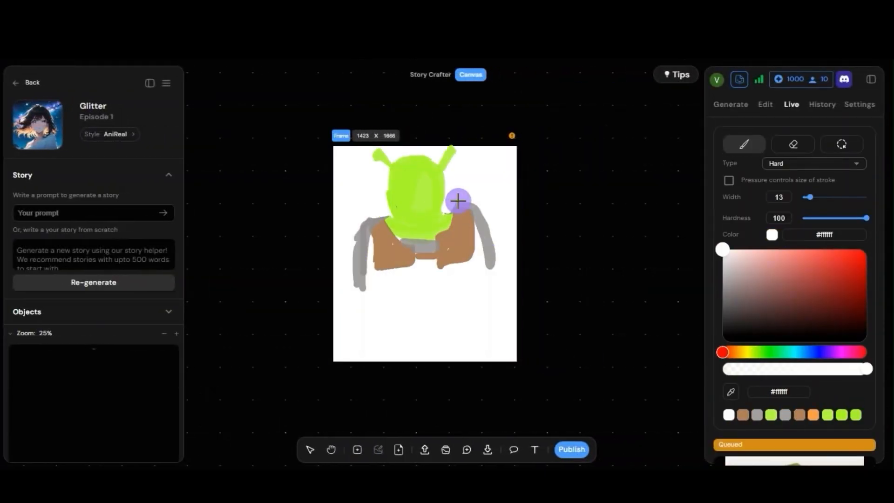
{"action": "left_click_drag", "start_coordinate": [396, 266], "coordinate": [465, 307]}
- Enter a live prompt for green-skinned Shrek wearing a brown skin vest over a linen shirt, leather boots and plaid pants
{"action": "scroll", "coordinate": [794, 326], "scroll_direction": "down", "scroll_amount": 10}
{"action": "left_click", "coordinate": [794, 417]}
{"action": "type", "text": "shrek. greem skinned, weraing a brown skin vest over a linen shirt with leather boots and plaid pants, standing in a deep jungle, with some animals, unique"}
{"action": "left_click", "coordinate": [857, 322]}
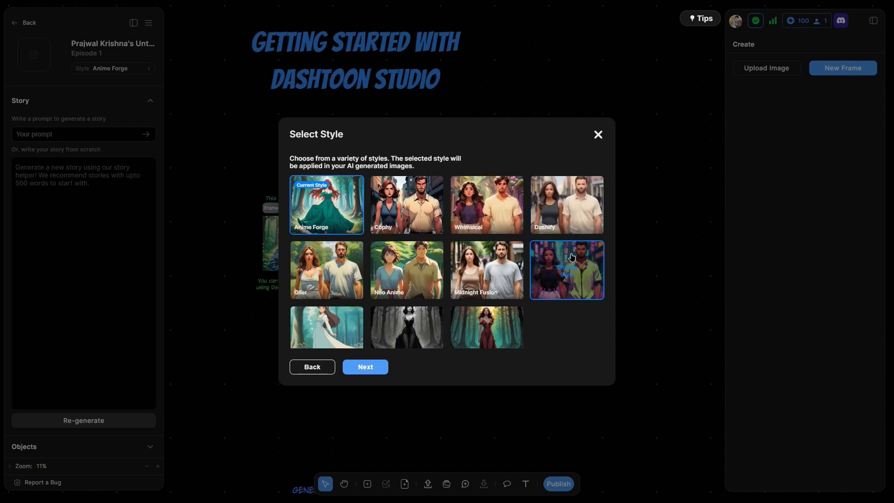
- Browse the styles, keep Anime Forge and pick the shaven-headed man in the sleeveless top as a character for the show
{"action": "scroll", "coordinate": [482, 326], "scroll_direction": "down", "scroll_amount": 1}
{"action": "scroll", "coordinate": [482, 326], "scroll_direction": "down", "scroll_amount": 1}
{"action": "scroll", "coordinate": [482, 326], "scroll_direction": "up", "scroll_amount": 1}
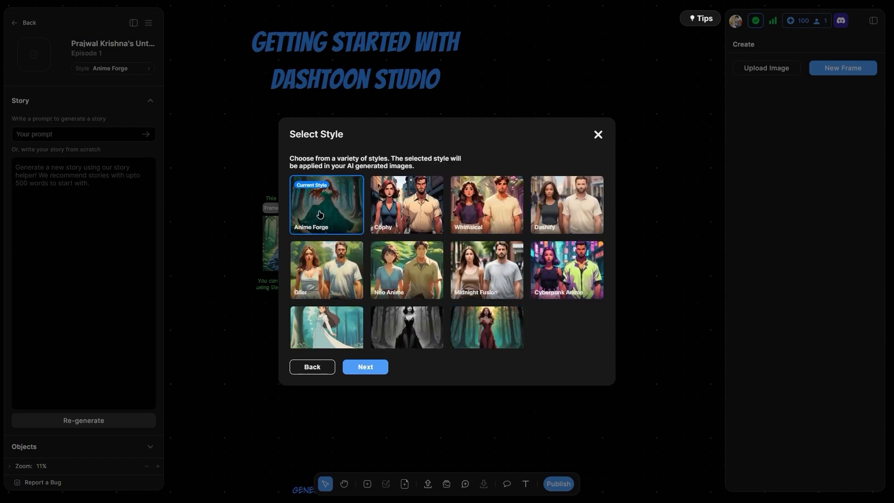
{"action": "left_click", "coordinate": [370, 369]}
{"action": "scroll", "coordinate": [447, 261], "scroll_direction": "down", "scroll_amount": 1}
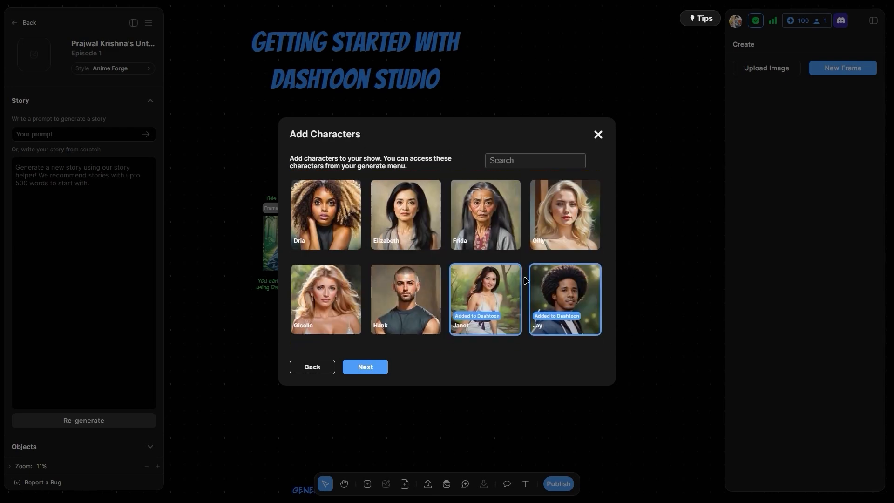
{"action": "left_click", "coordinate": [420, 289]}
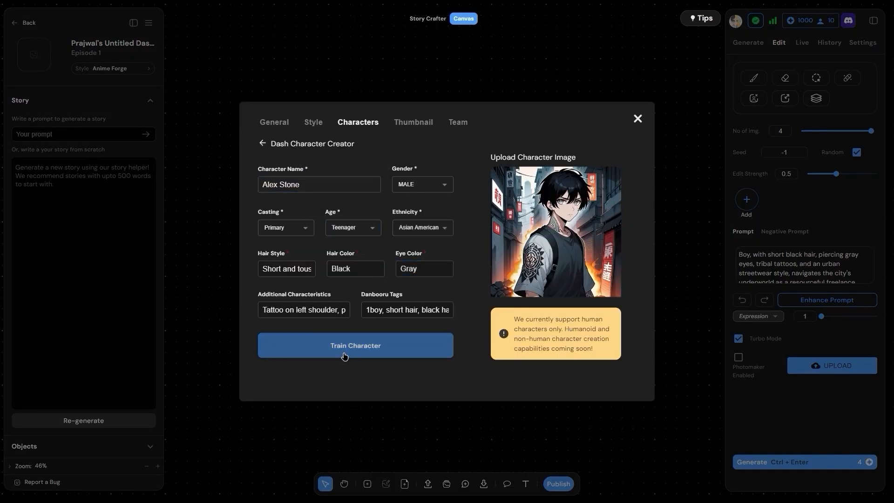
- Train the teenage male character from the completed details and uploaded image
{"action": "left_click", "coordinate": [343, 355]}
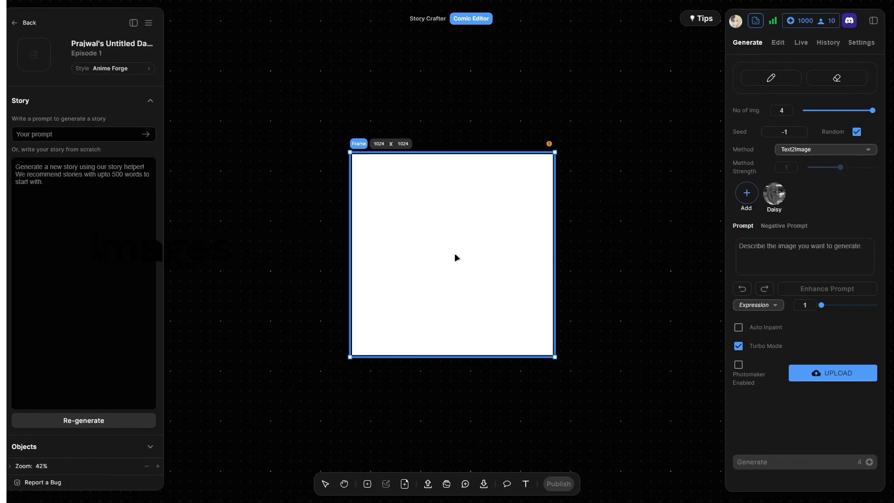
- Using Text2Image, fill the frame from the prompt "closeup of a girl talking, standing in makeup room, three quatre angle shot" and apply the fourth result
{"action": "left_click", "coordinate": [837, 150]}
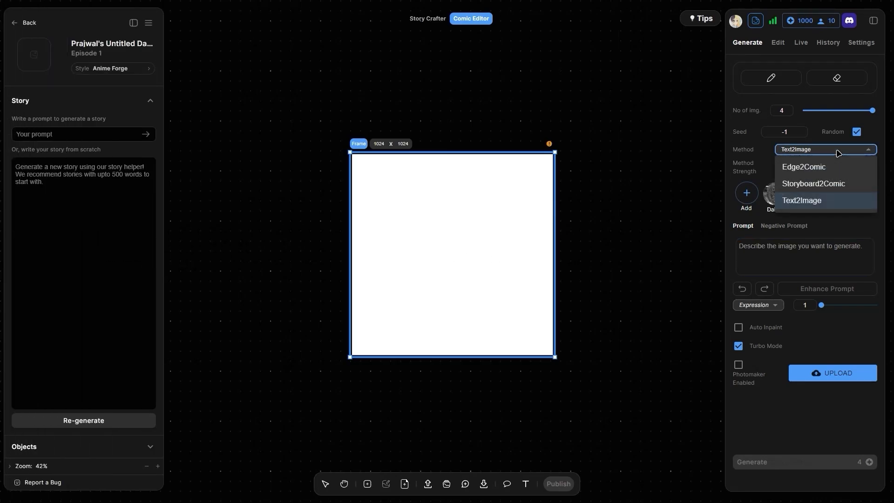
{"action": "left_click", "coordinate": [832, 199]}
{"action": "left_click", "coordinate": [800, 242]}
{"action": "key", "text": "ctrl+v"}
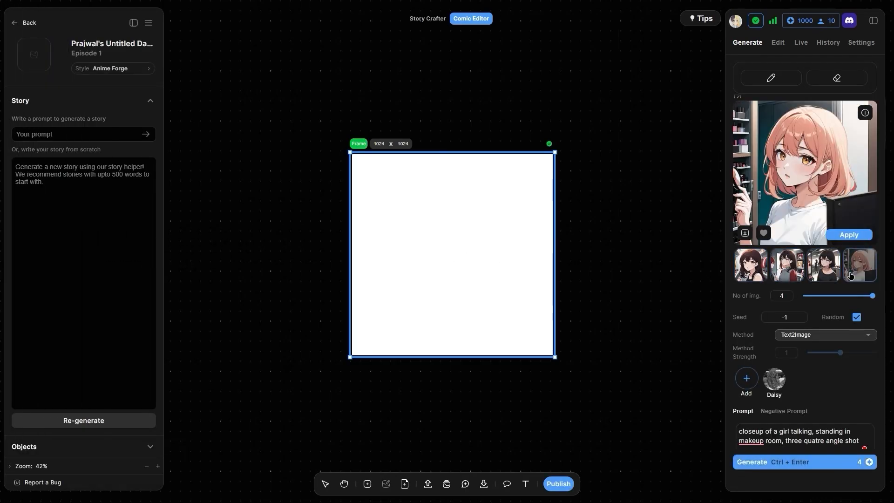
{"action": "left_click", "coordinate": [840, 238]}
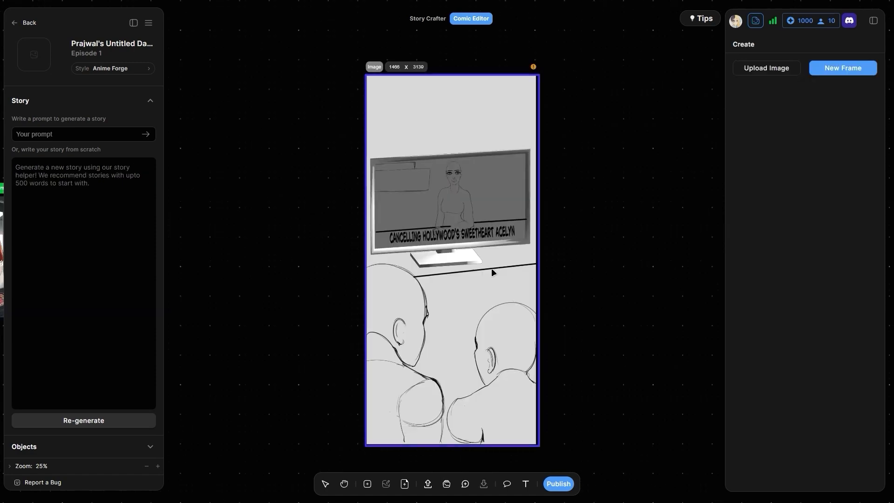
- Set the TV storyboard sketch's generation method to Storyboard2Comic with a method strength of 0.3
{"action": "left_click", "coordinate": [828, 149]}
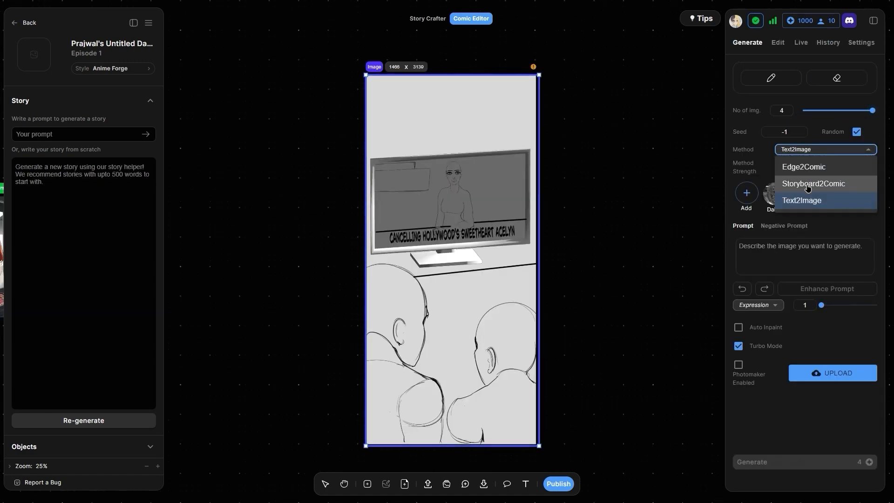
{"action": "left_click", "coordinate": [810, 184]}
{"action": "left_click_drag", "start_coordinate": [840, 167], "coordinate": [813, 167]}
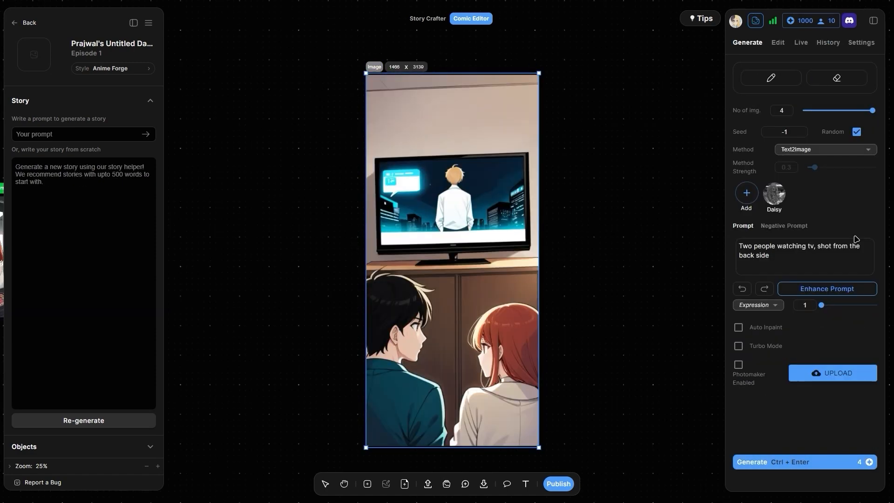
- Switch to Live mode for the blank 1920 x 1080 frame
{"action": "left_click", "coordinate": [799, 47]}
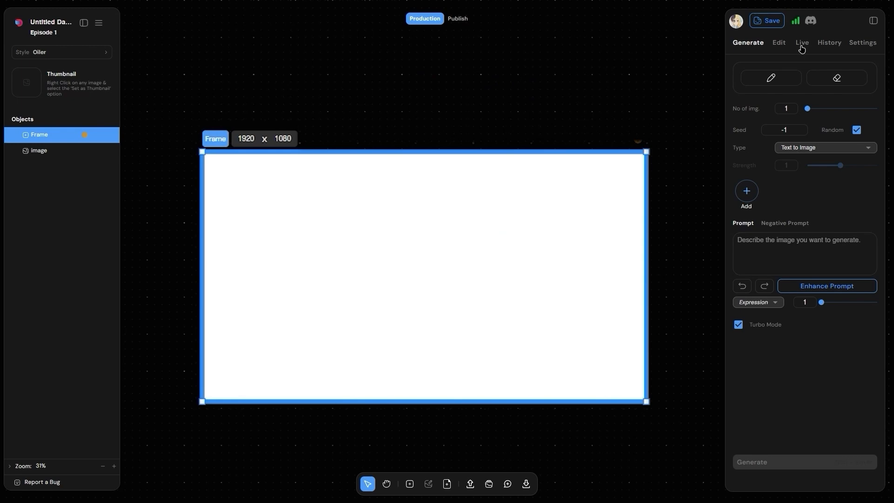
{"action": "left_click", "coordinate": [800, 47]}
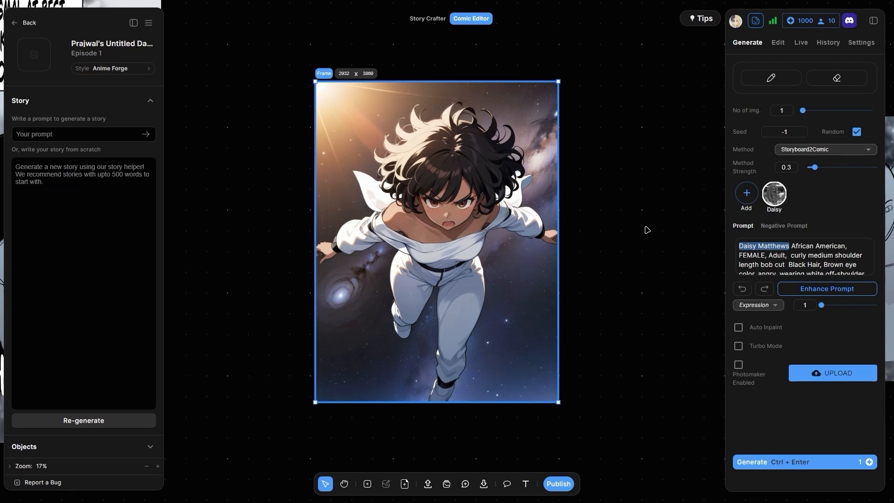
- Brush white cape ends onto both sides behind the flying woman and shade them with grey #cacaca
{"action": "left_click", "coordinate": [781, 42]}
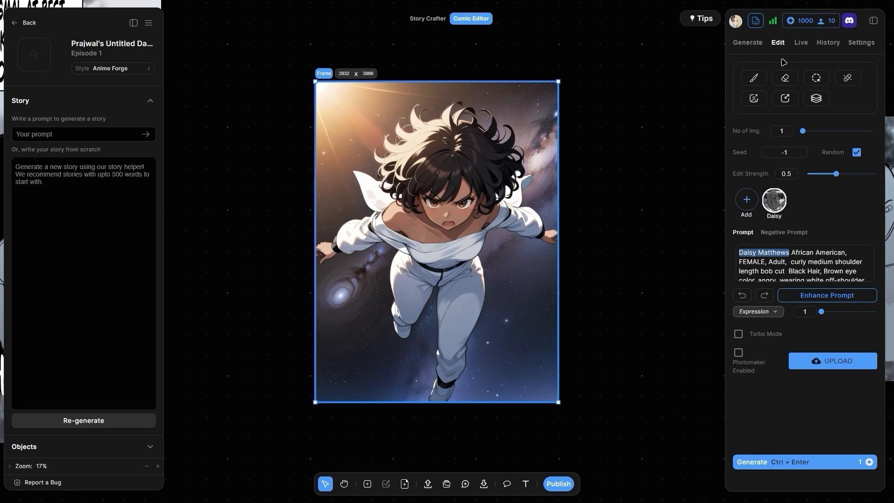
{"action": "left_click", "coordinate": [755, 78]}
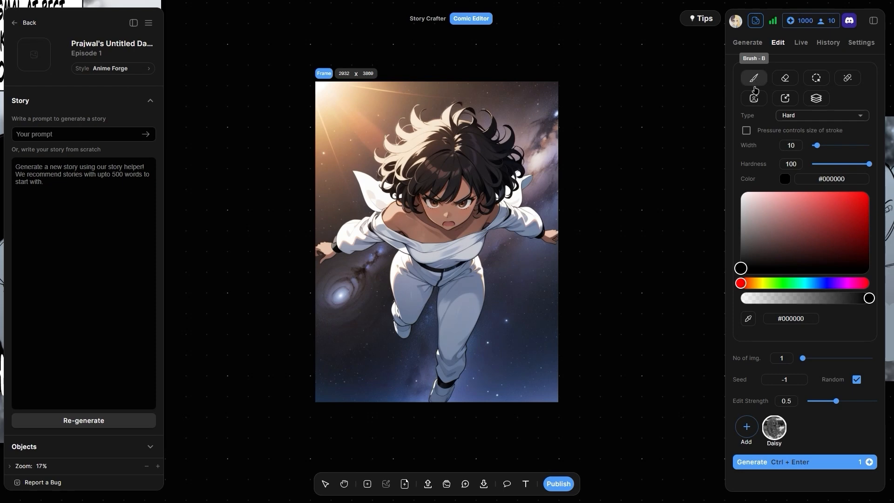
{"action": "left_click_drag", "start_coordinate": [751, 214], "coordinate": [740, 191]}
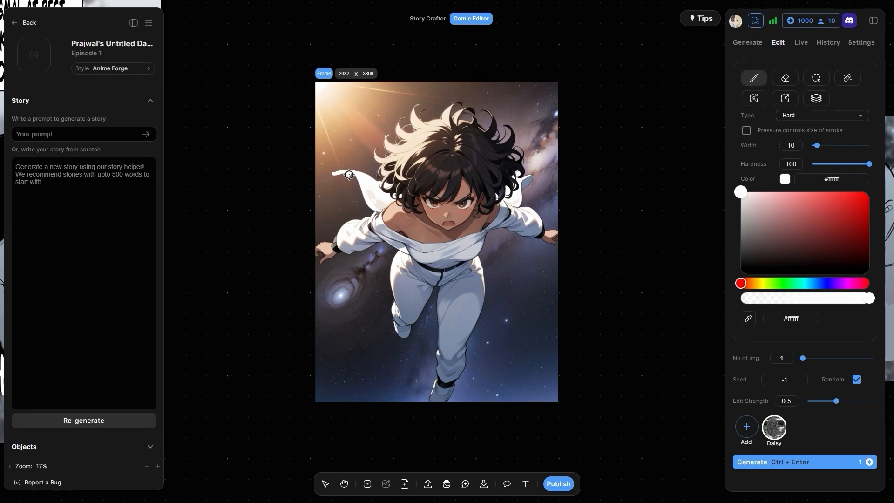
{"action": "left_click_drag", "start_coordinate": [521, 188], "coordinate": [552, 162]}
{"action": "left_click_drag", "start_coordinate": [741, 191], "coordinate": [741, 207]}
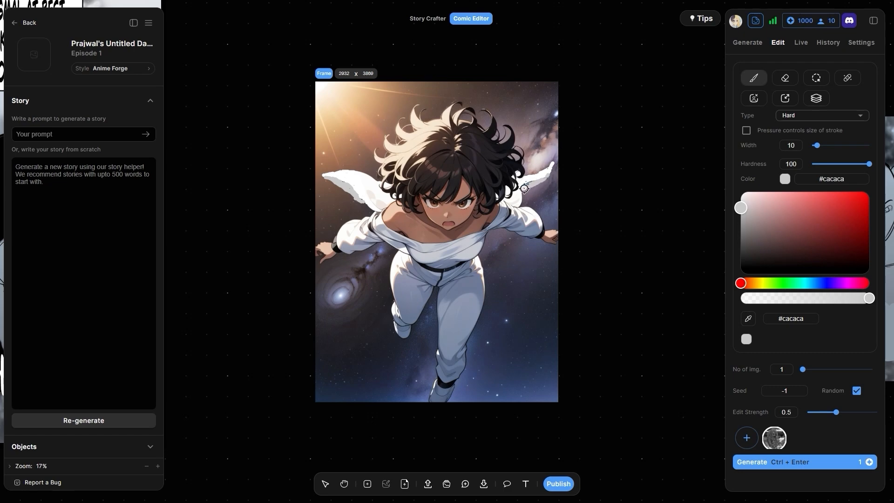
- Mask the painted cape ends on both sides of the woman with a brush width of 35
{"action": "left_click", "coordinate": [818, 78]}
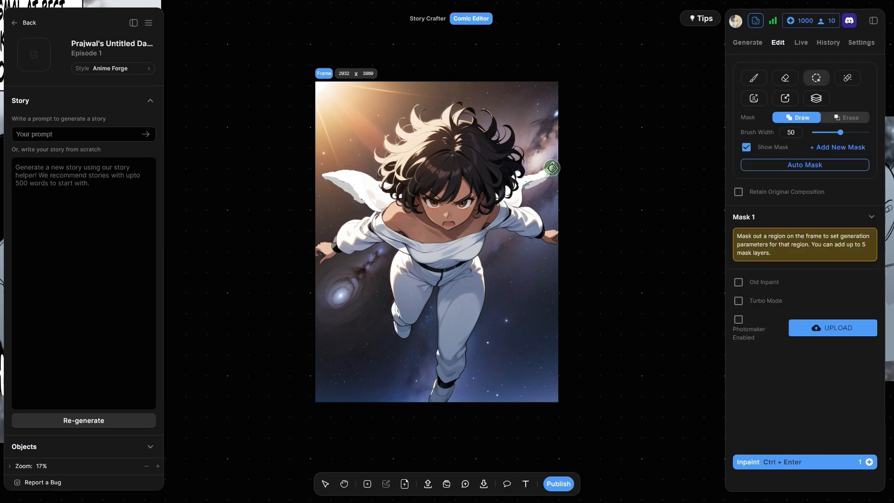
{"action": "left_click_drag", "start_coordinate": [840, 132], "coordinate": [832, 132]}
{"action": "left_click_drag", "start_coordinate": [551, 165], "coordinate": [523, 189]}
{"action": "left_click_drag", "start_coordinate": [372, 186], "coordinate": [361, 197]}
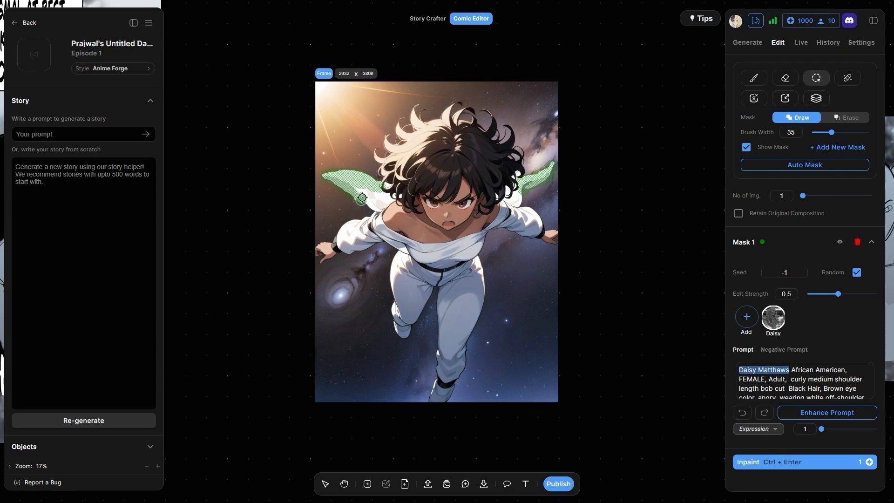
{"action": "left_click", "coordinate": [325, 483]}
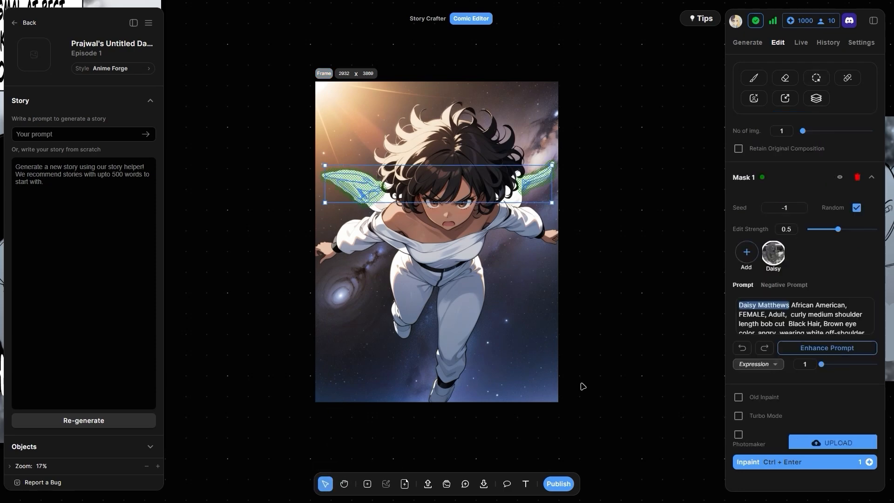
- Set the masked edit to produce 4 images with an edit strength of 0.4
{"action": "left_click_drag", "start_coordinate": [802, 133], "coordinate": [870, 132]}
{"action": "mouse_move", "coordinate": [758, 232]}
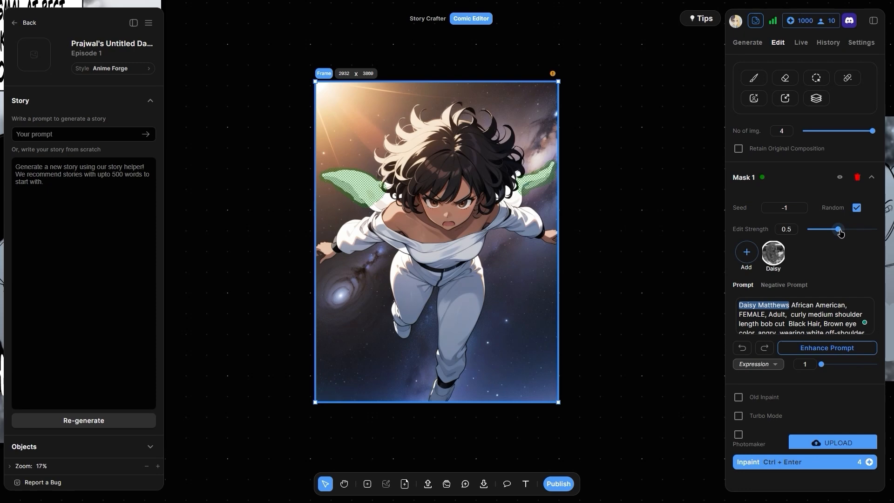
{"action": "left_click_drag", "start_coordinate": [837, 229], "coordinate": [884, 232]}
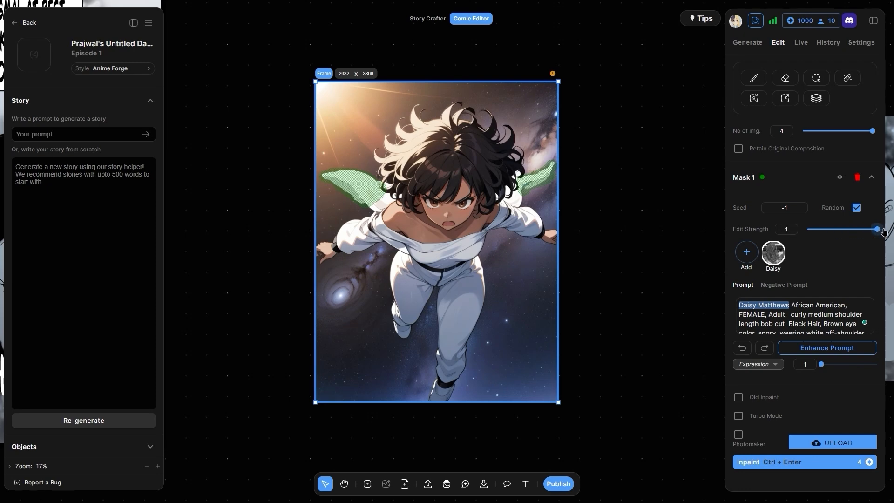
{"action": "left_click_drag", "start_coordinate": [876, 231], "coordinate": [796, 225]}
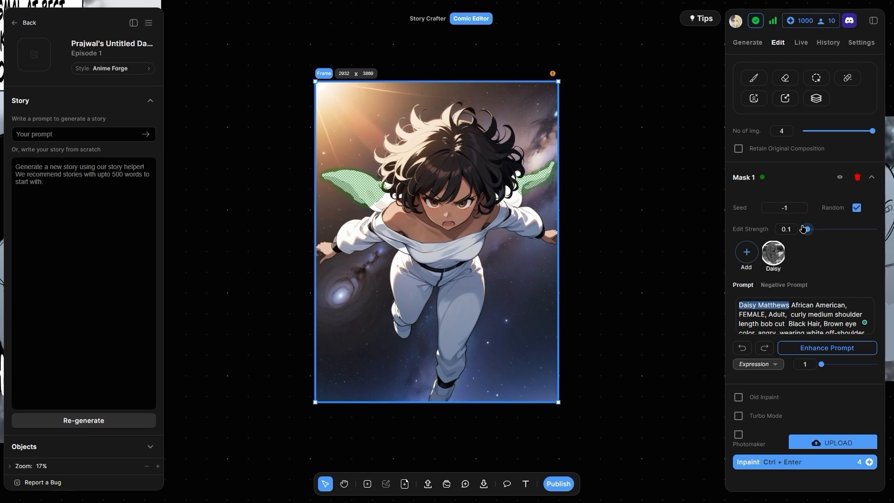
{"action": "left_click_drag", "start_coordinate": [802, 228], "coordinate": [824, 233]}
- Replace the mask prompt with "cape", inpaint the masked area and apply the first result to the frame
{"action": "left_click", "coordinate": [814, 309]}
{"action": "key", "text": "ctrl+a"}
{"action": "type", "text": "cape"}
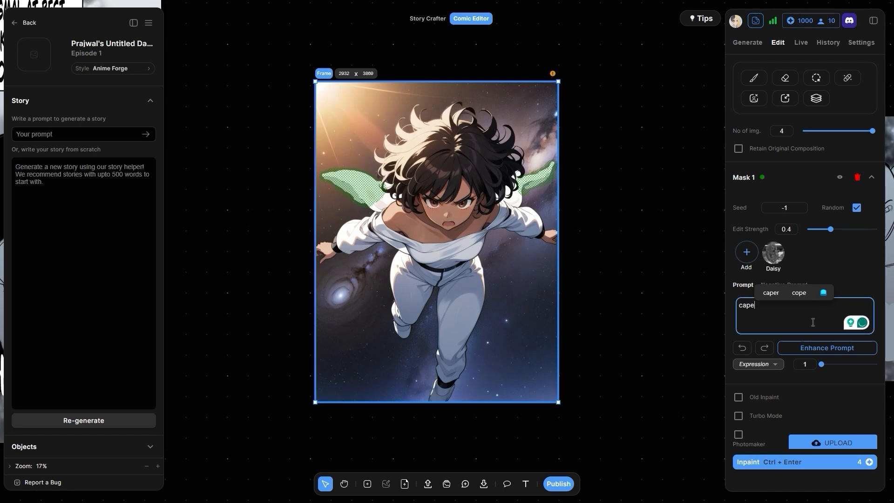
{"action": "left_click", "coordinate": [828, 462]}
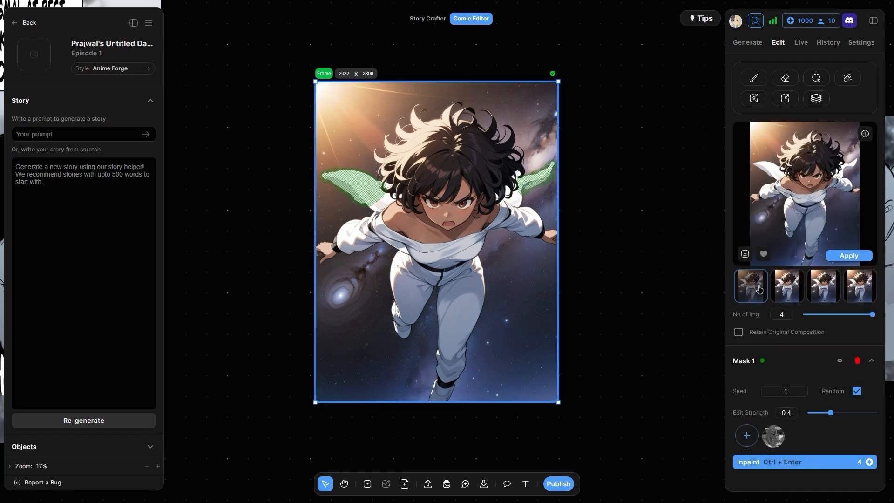
{"action": "left_click", "coordinate": [850, 255]}
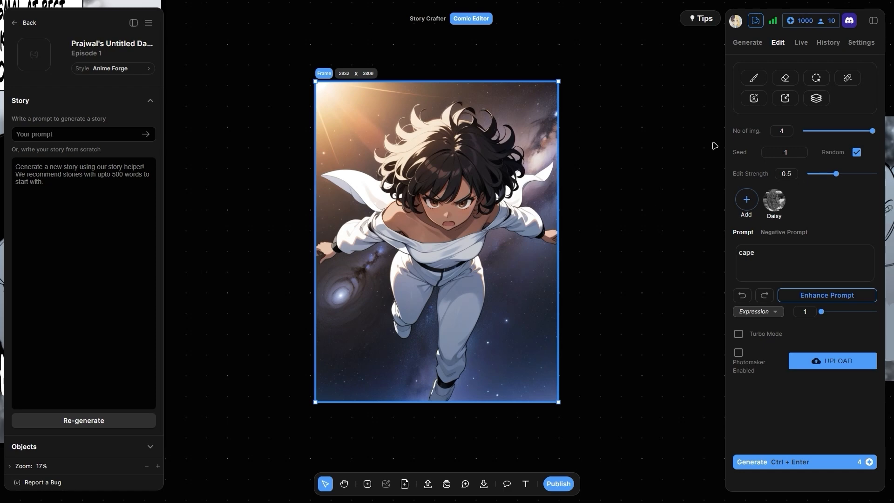
- Remove the background from the flying woman image and place the cutout over the black hole picture
{"action": "left_click", "coordinate": [754, 99]}
{"action": "left_click", "coordinate": [804, 128]}
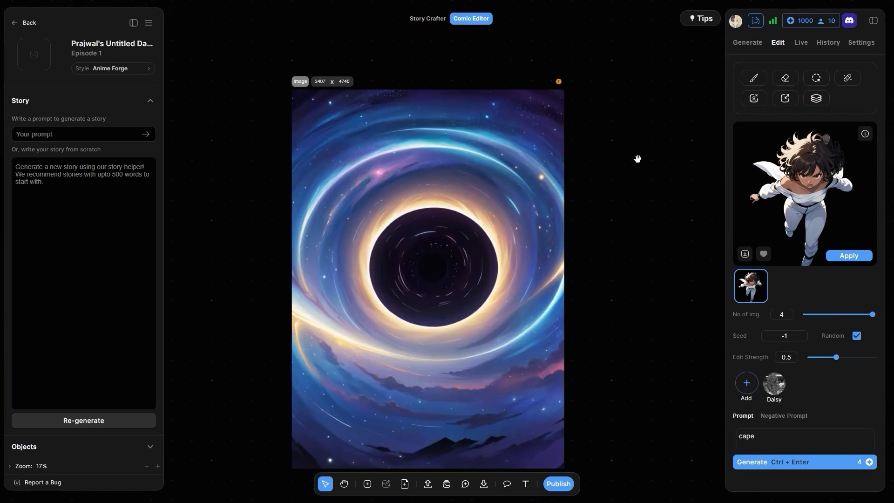
{"action": "scroll", "coordinate": [638, 186], "scroll_direction": "down", "scroll_amount": 1}
{"action": "left_click_drag", "start_coordinate": [760, 290], "coordinate": [449, 266]}
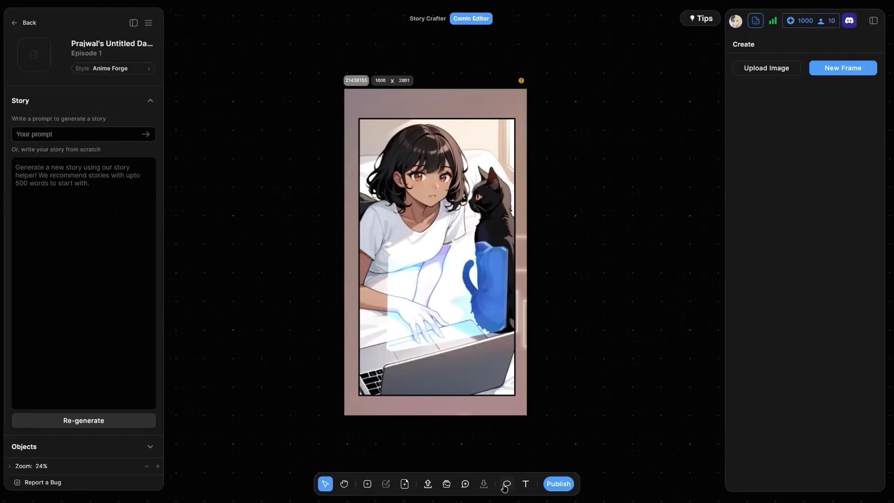
- Add a speech bubble reading "LET'S SEE" above the cat, near the girl's head
{"action": "left_click", "coordinate": [506, 484]}
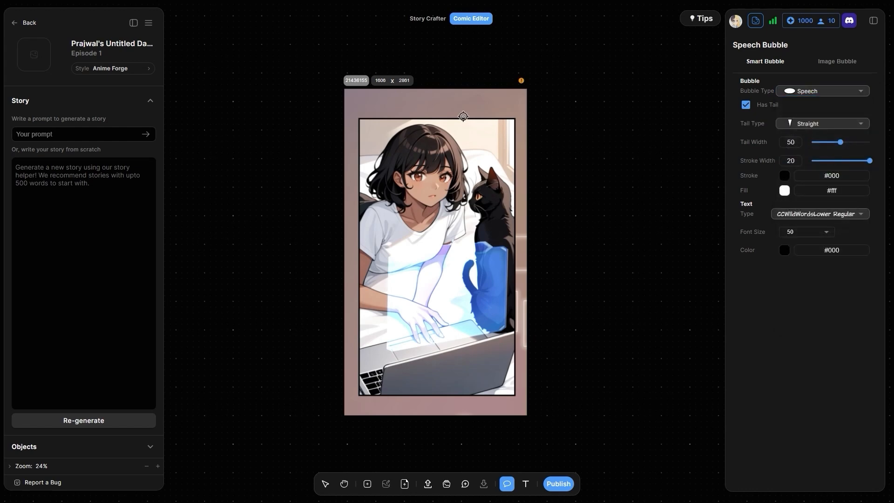
{"action": "left_click", "coordinate": [463, 116]}
{"action": "left_click", "coordinate": [805, 331]}
{"action": "type", "text": "LET'S SEE"}
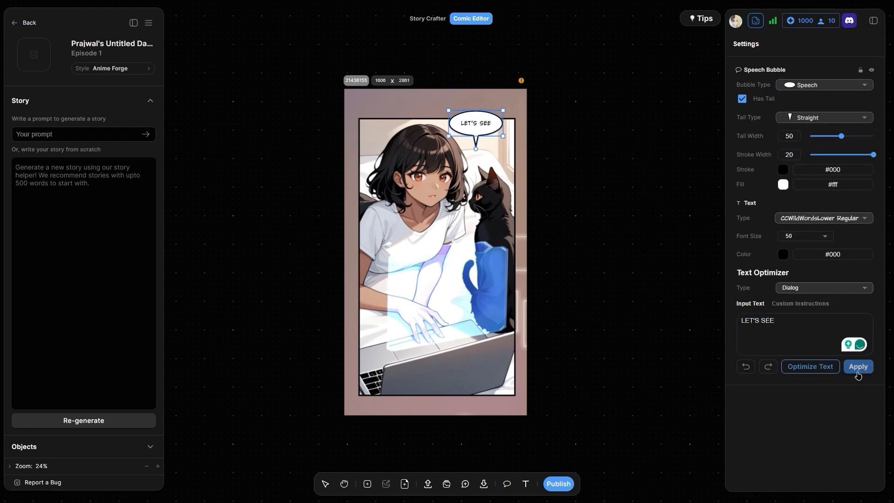
- Check the speech bubble's font choices and set its font size to 50
{"action": "left_click", "coordinate": [823, 218]}
{"action": "left_click", "coordinate": [824, 236]}
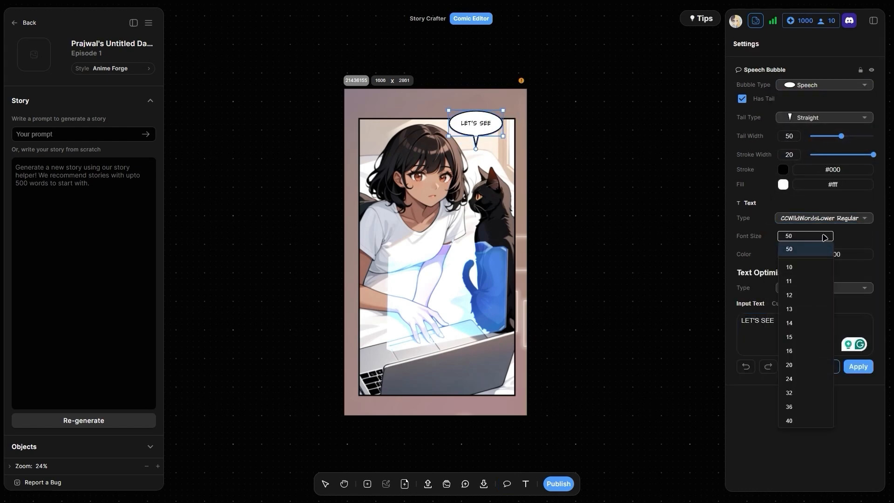
{"action": "left_click", "coordinate": [789, 248]}
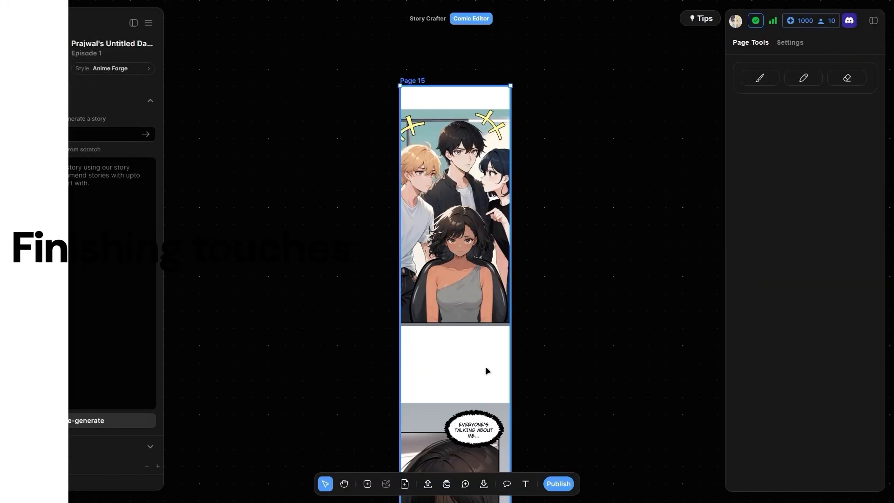
- Give Page 15 a linear gradient fill and sample the teal from the group picture's background as its first colour
{"action": "left_click", "coordinate": [792, 45]}
{"action": "left_click", "coordinate": [780, 111]}
{"action": "left_click", "coordinate": [778, 127]}
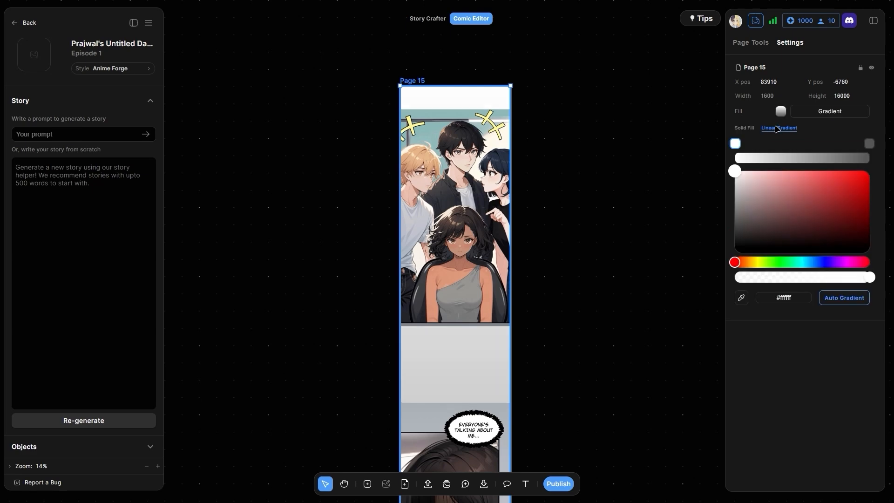
{"action": "left_click", "coordinate": [741, 298]}
{"action": "left_click", "coordinate": [449, 115]}
- Add a second gradient stop about a quarter of the way along and sample its colour from a panel further down
{"action": "left_click", "coordinate": [764, 159]}
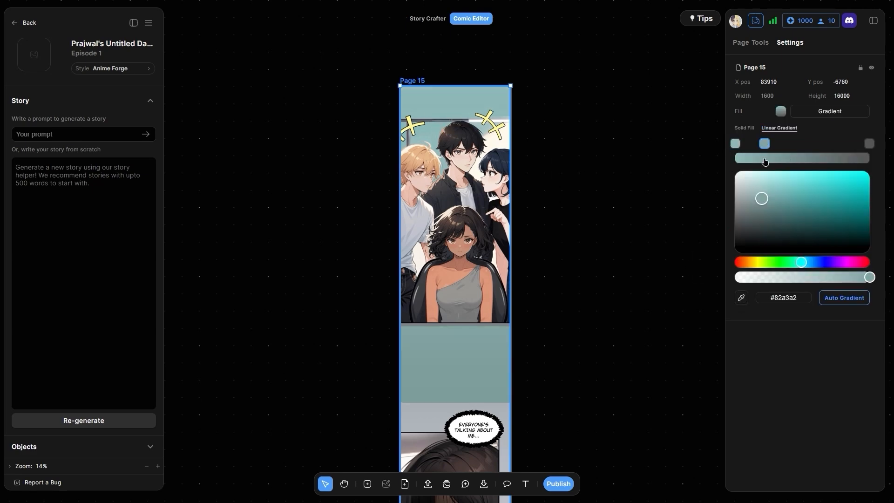
{"action": "left_click_drag", "start_coordinate": [763, 143], "coordinate": [772, 144]}
{"action": "left_click_drag", "start_coordinate": [580, 341], "coordinate": [594, 68]}
{"action": "left_click", "coordinate": [741, 298]}
{"action": "left_click", "coordinate": [446, 135]}
- Add two more gradient stops, near the middle and at about three quarters, sampling their light greys from the lower panels
{"action": "left_click_drag", "start_coordinate": [619, 328], "coordinate": [627, 69]}
{"action": "left_click", "coordinate": [808, 159]}
{"action": "left_click", "coordinate": [741, 298]}
{"action": "left_click", "coordinate": [443, 94]}
{"action": "left_click", "coordinate": [836, 159]}
{"action": "left_click", "coordinate": [741, 297]}
{"action": "left_click", "coordinate": [493, 251]}
- Set the gradient's last stop to the grey-blue #b4bac1 and check the page background from top to bottom
{"action": "left_click", "coordinate": [869, 144]}
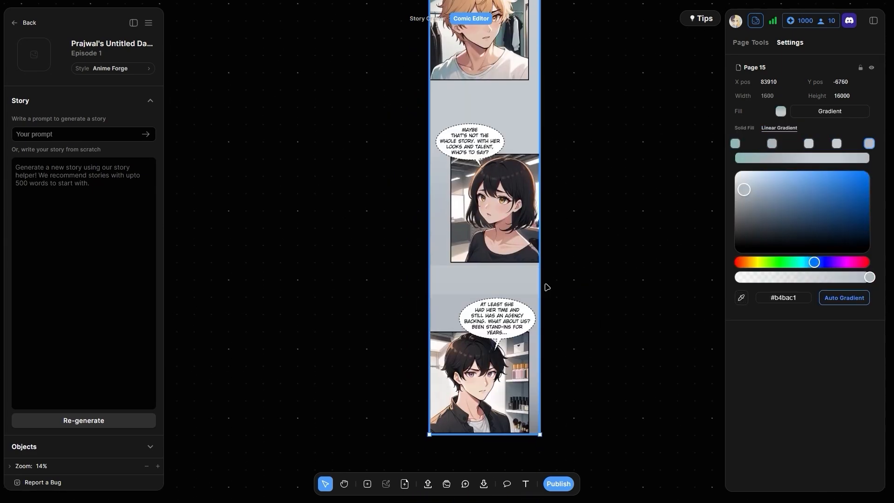
{"action": "left_click_drag", "start_coordinate": [864, 148], "coordinate": [847, 143]}
{"action": "scroll", "coordinate": [614, 335], "scroll_direction": "up", "scroll_amount": 10}
{"action": "scroll", "coordinate": [559, 218], "scroll_direction": "down", "scroll_amount": 3}
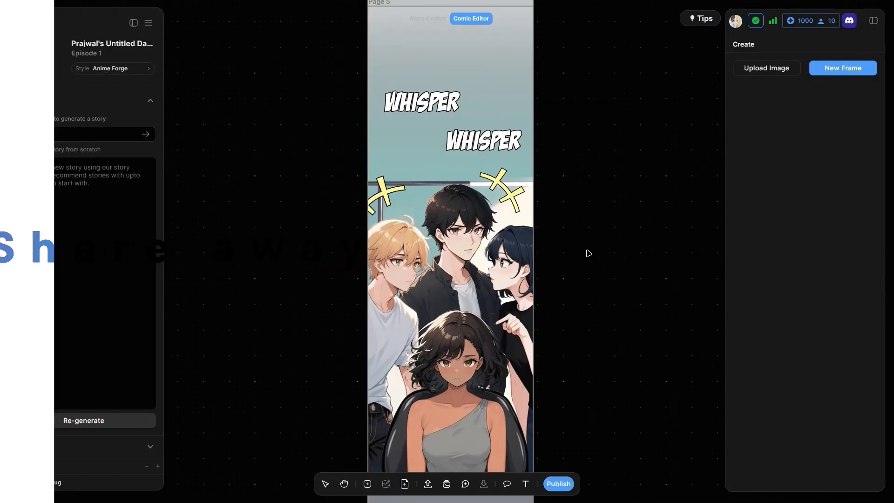
- Look through the finished comic strip and view the options available for the episode image
{"action": "scroll", "coordinate": [589, 254], "scroll_direction": "down", "scroll_amount": 10}
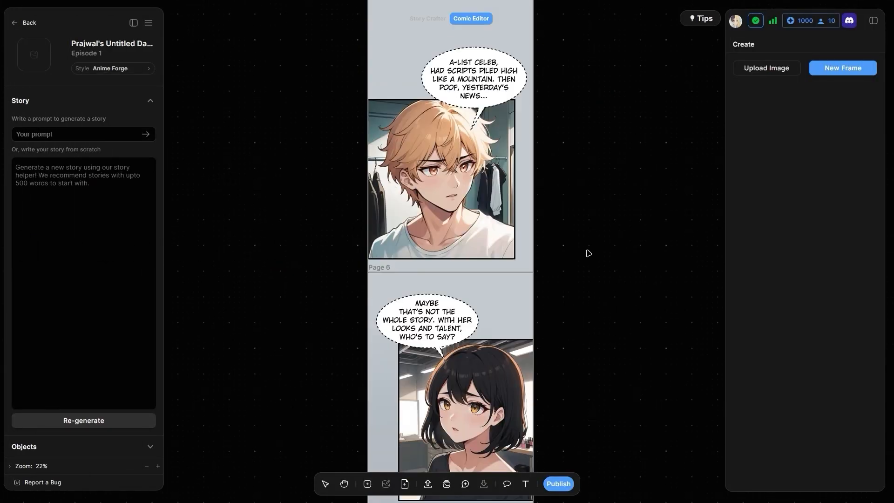
{"action": "scroll", "coordinate": [588, 253], "scroll_direction": "down", "scroll_amount": 5}
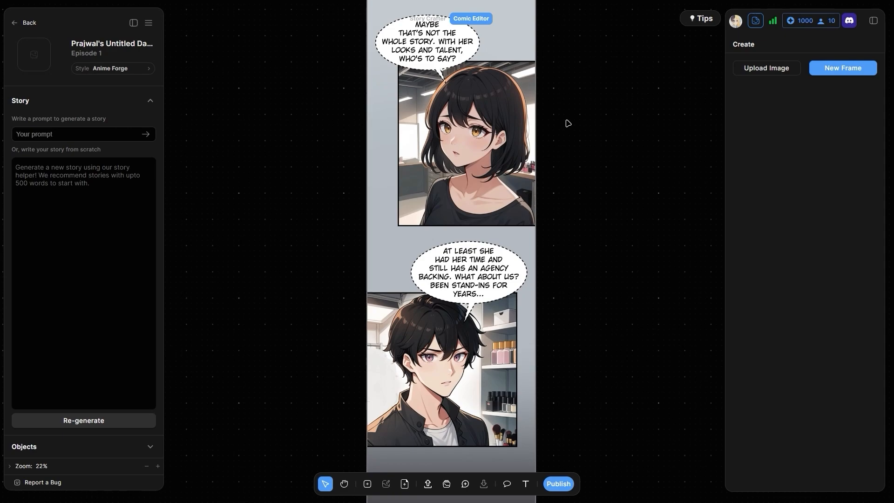
{"action": "right_click", "coordinate": [512, 38]}
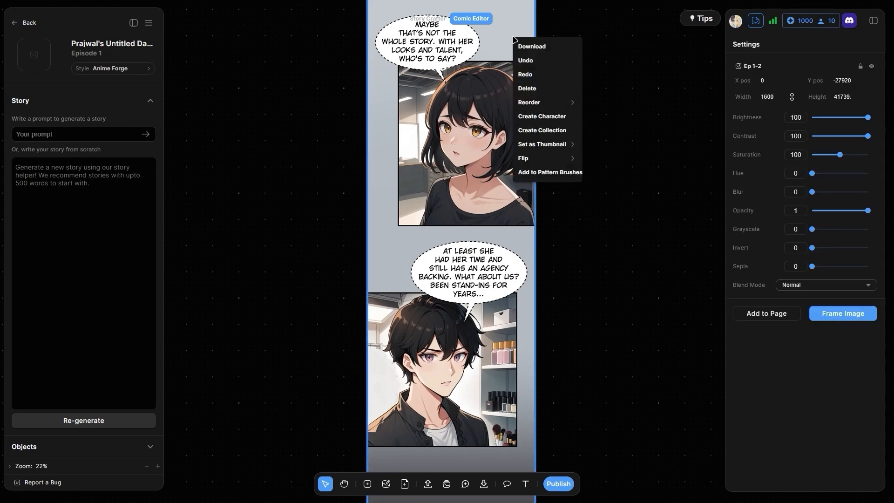
{"action": "left_click", "coordinate": [588, 253]}
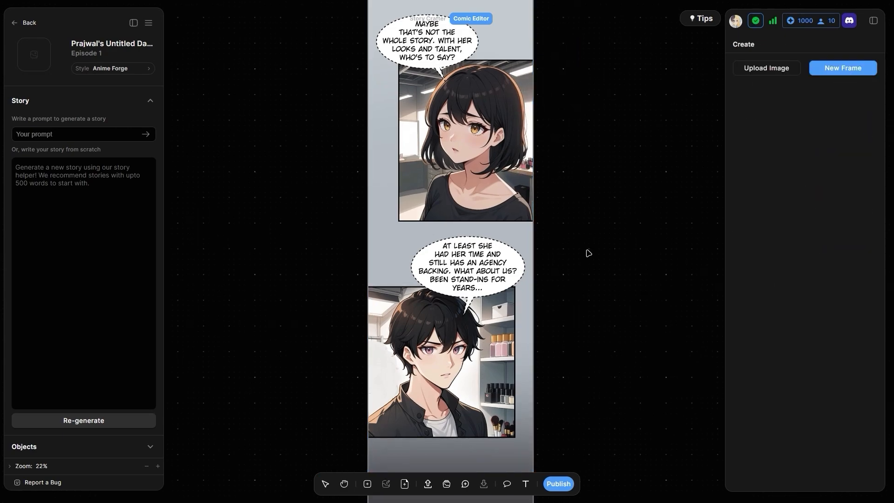
- Set the Page 8 frame of the flying woman in white as the thumbnail for All
{"action": "scroll", "coordinate": [588, 253], "scroll_direction": "down", "scroll_amount": 15}
{"action": "scroll", "coordinate": [589, 253], "scroll_direction": "down", "scroll_amount": 15}
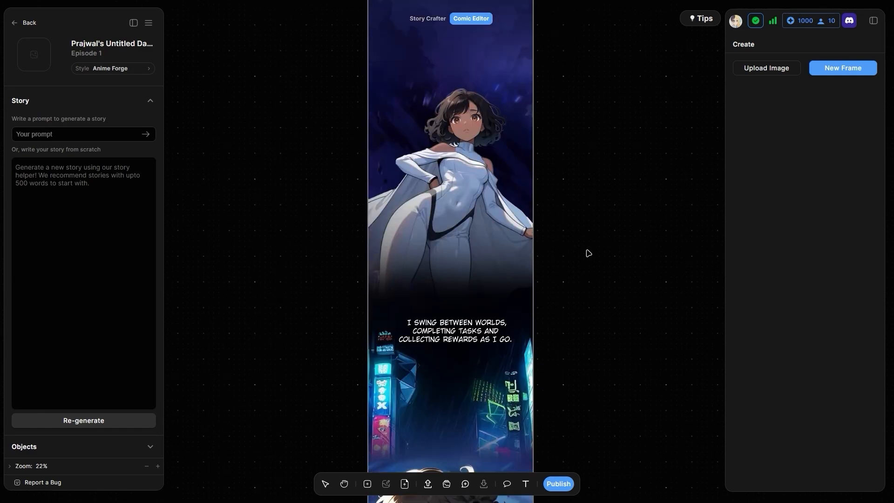
{"action": "left_click", "coordinate": [483, 258]}
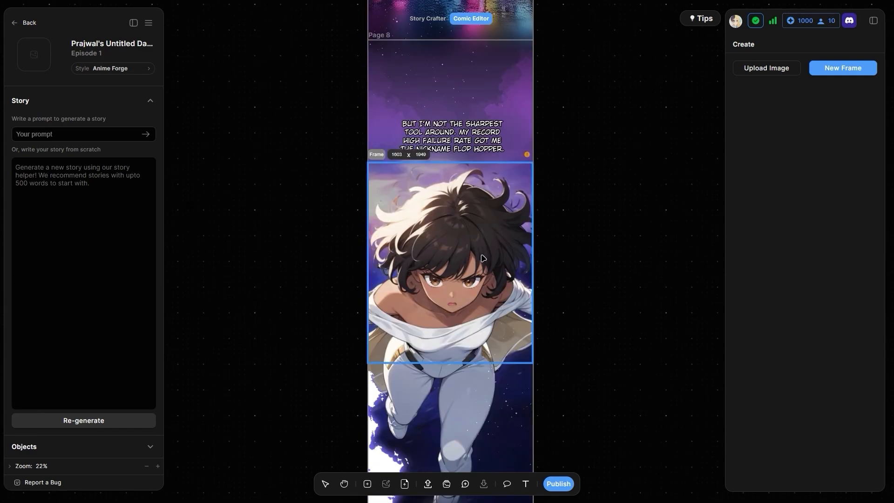
{"action": "right_click", "coordinate": [483, 258]}
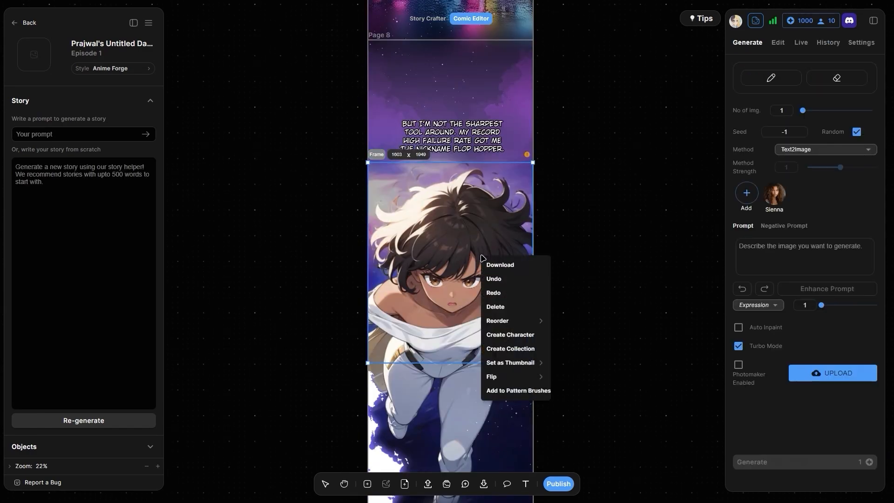
{"action": "mouse_move", "coordinate": [506, 364]}
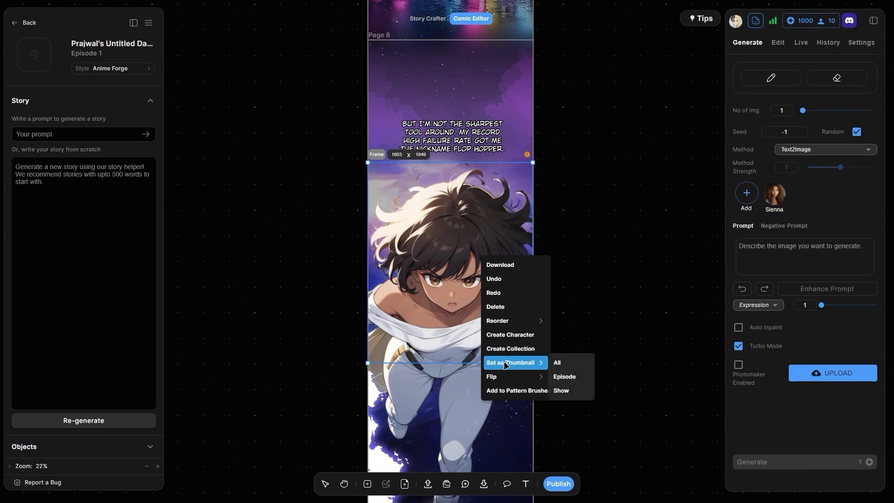
{"action": "left_click", "coordinate": [561, 366]}
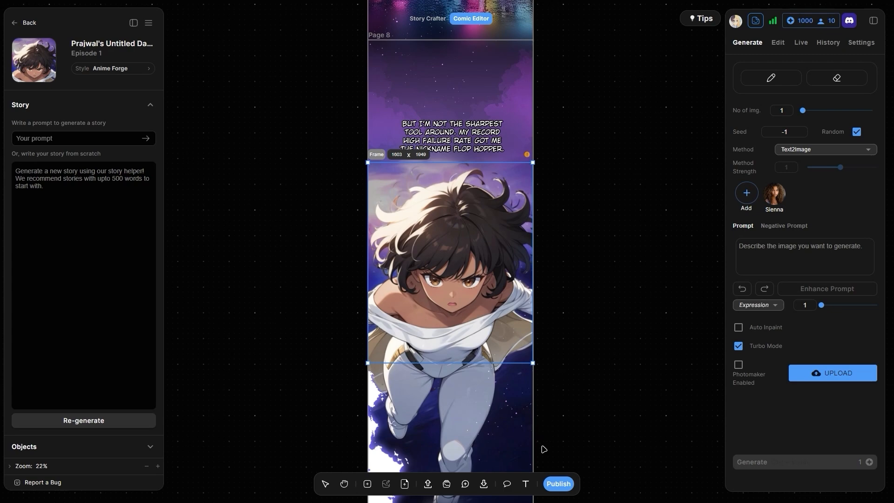
- Start publishing the comic with the title "Space Hopper" and the genres Drama and Supernatural
{"action": "left_click", "coordinate": [551, 485]}
{"action": "left_click", "coordinate": [551, 486]}
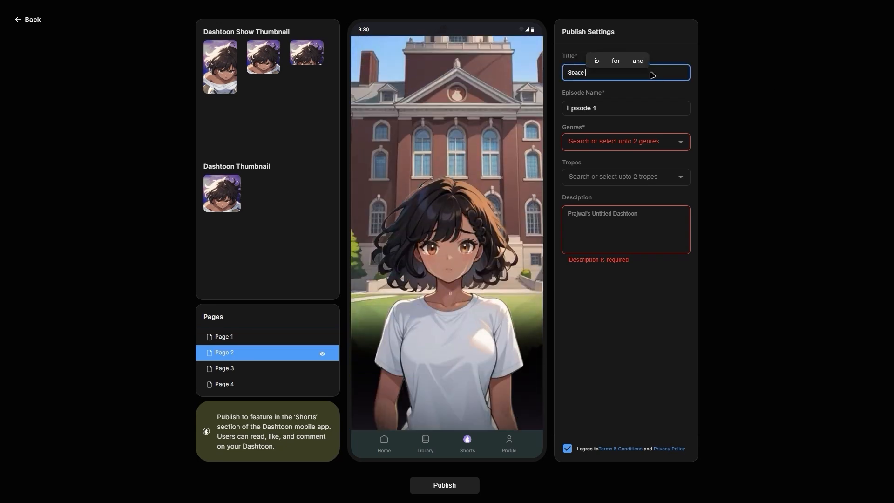
{"action": "left_click", "coordinate": [680, 143]}
{"action": "left_click", "coordinate": [651, 214]}
{"action": "left_click", "coordinate": [680, 143]}
{"action": "scroll", "coordinate": [656, 229], "scroll_direction": "down", "scroll_amount": 4}
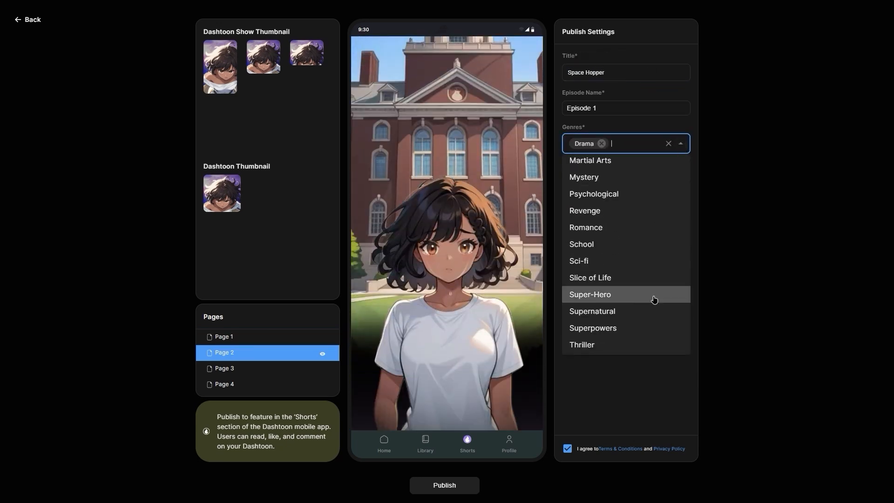
{"action": "left_click", "coordinate": [651, 311]}
- Add the trope High School Drama and fill in the description about the fallen artist's much-awaited comeback
{"action": "left_click", "coordinate": [680, 191]}
{"action": "scroll", "coordinate": [675, 247], "scroll_direction": "down", "scroll_amount": 4}
{"action": "left_click", "coordinate": [668, 265]}
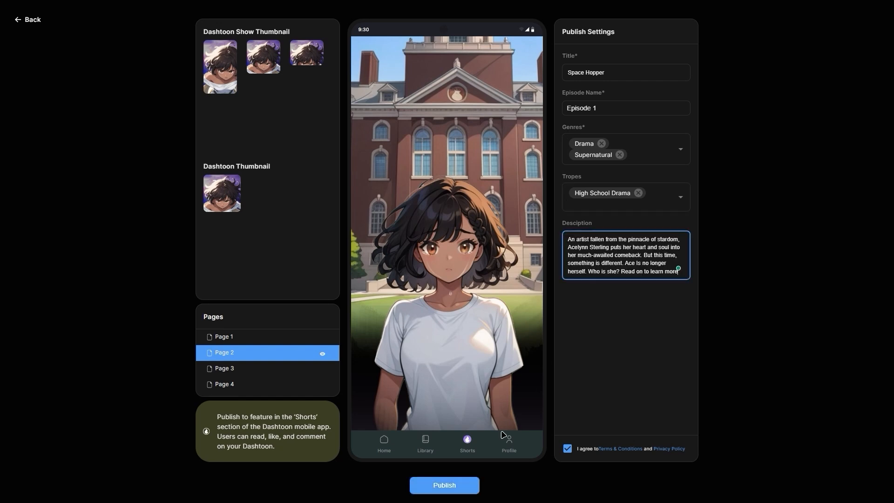
- Publish the comic and open its web version
{"action": "left_click", "coordinate": [444, 488]}
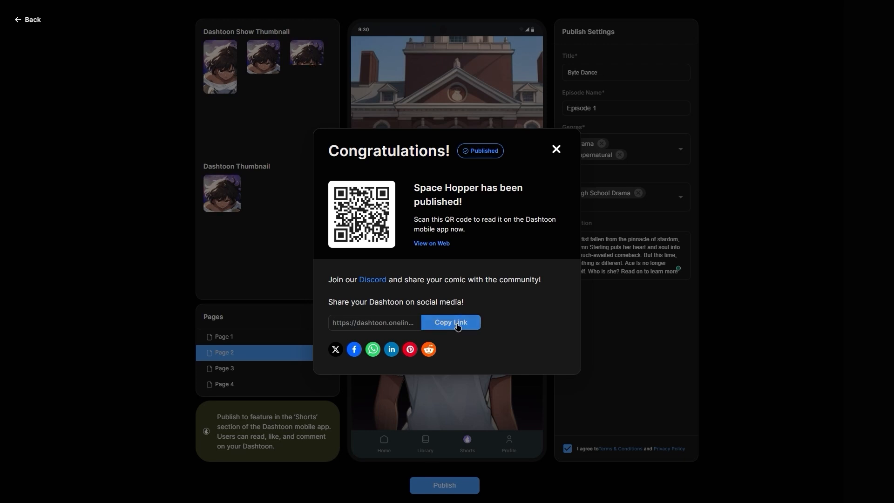
{"action": "left_click", "coordinate": [433, 244]}
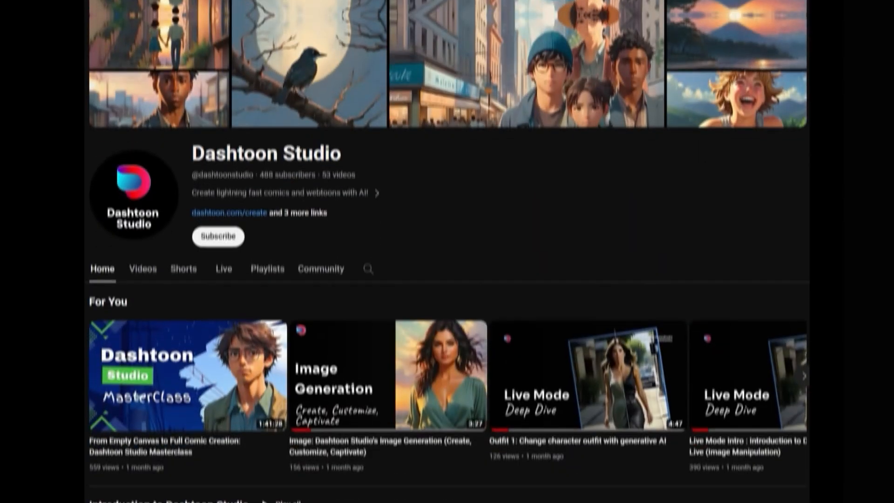
- Subscribe to the Dashtoon Studio YouTube channel with all notifications and browse its tutorial playlists
{"action": "scroll", "coordinate": [219, 225], "scroll_direction": "down", "scroll_amount": 1}
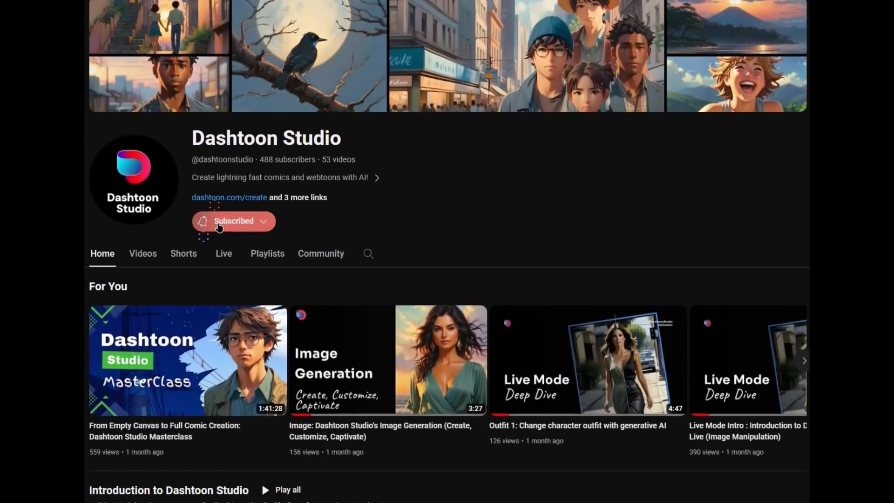
{"action": "left_click", "coordinate": [267, 224]}
{"action": "left_click", "coordinate": [261, 247]}
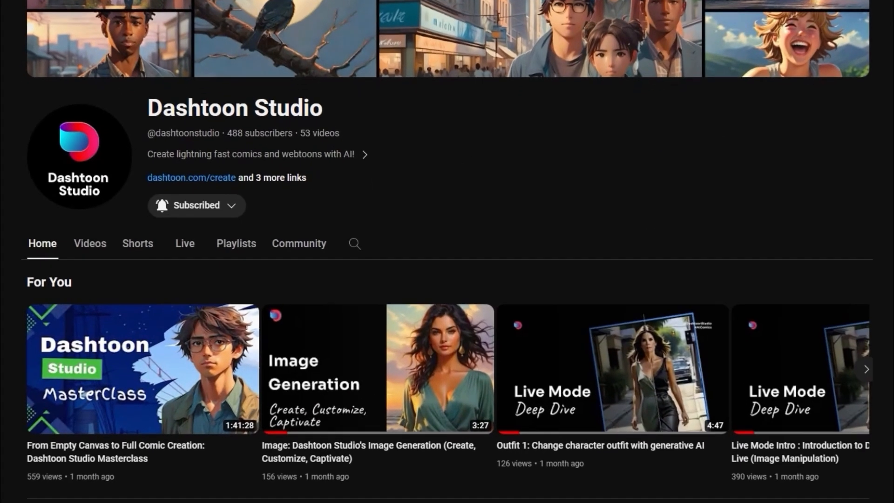
{"action": "scroll", "coordinate": [262, 248], "scroll_direction": "down", "scroll_amount": 5}
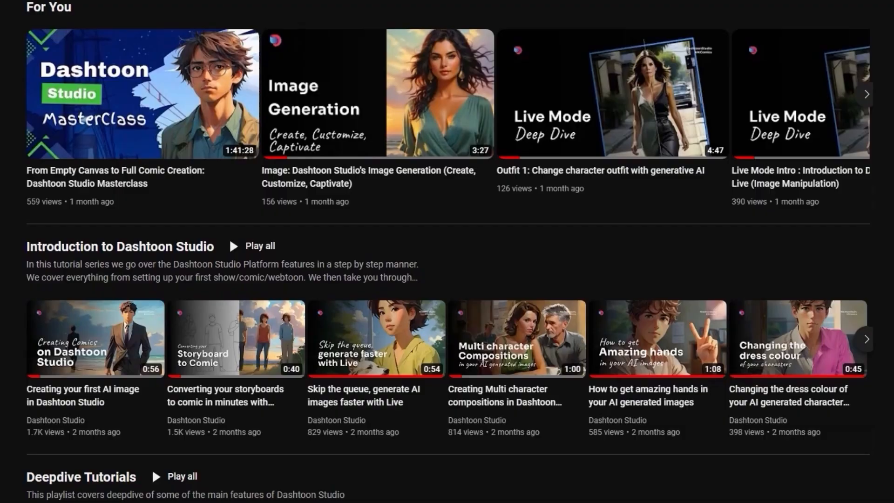
{"action": "scroll", "coordinate": [447, 251], "scroll_direction": "down", "scroll_amount": 3}
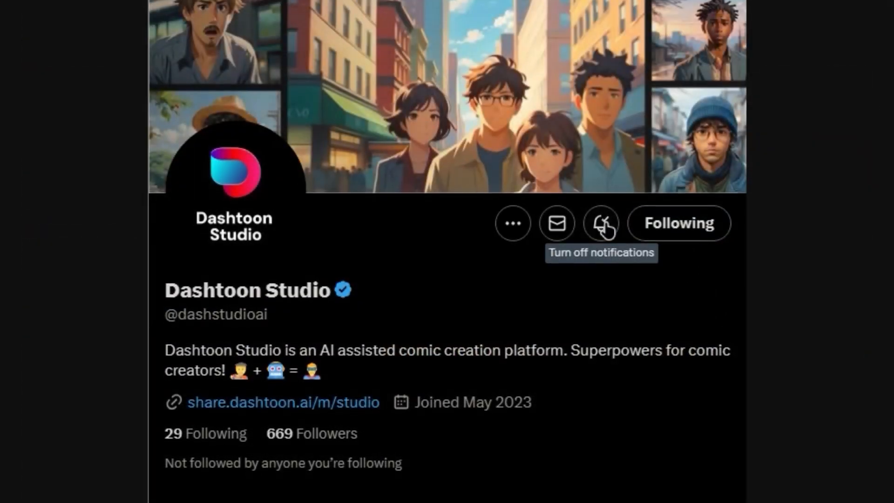
- Browse the user questions in the support forum of the Dashtoon Studio Discord server
{"action": "scroll", "coordinate": [605, 228], "scroll_direction": "down", "scroll_amount": 7}
{"action": "scroll", "coordinate": [446, 251], "scroll_direction": "down", "scroll_amount": 4}
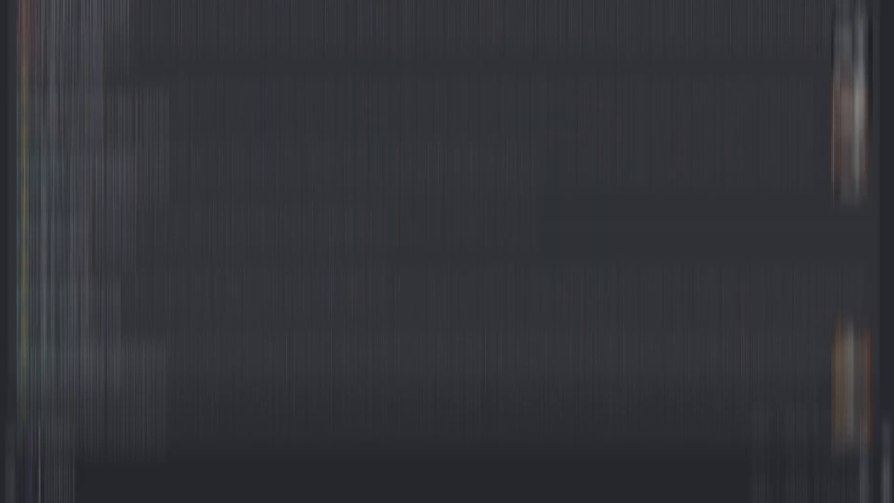
{"action": "scroll", "coordinate": [446, 251], "scroll_direction": "down", "scroll_amount": 5}
{"action": "scroll", "coordinate": [446, 251], "scroll_direction": "down", "scroll_amount": 10}
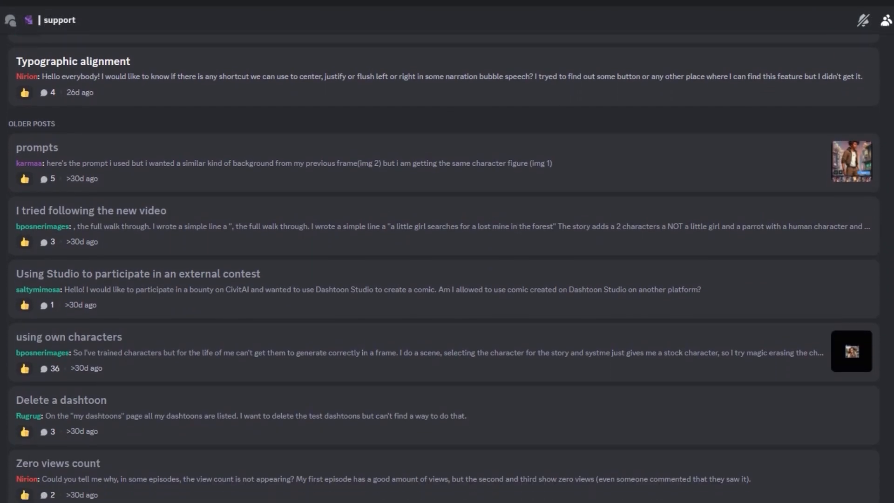
{"action": "scroll", "coordinate": [447, 251], "scroll_direction": "down", "scroll_amount": 10}
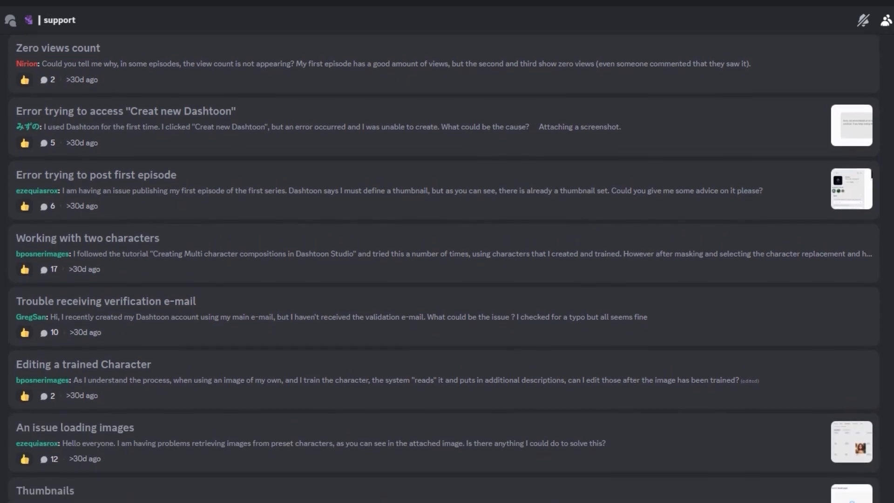